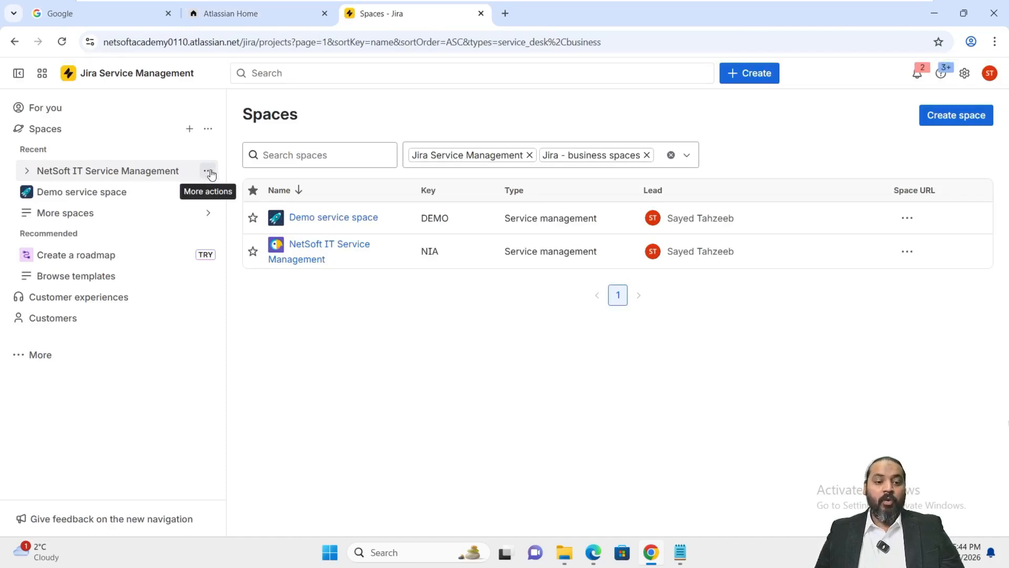
- Open the SLA settings of the NetSoft IT Service Management space
{"action": "left_click", "coordinate": [209, 171]}
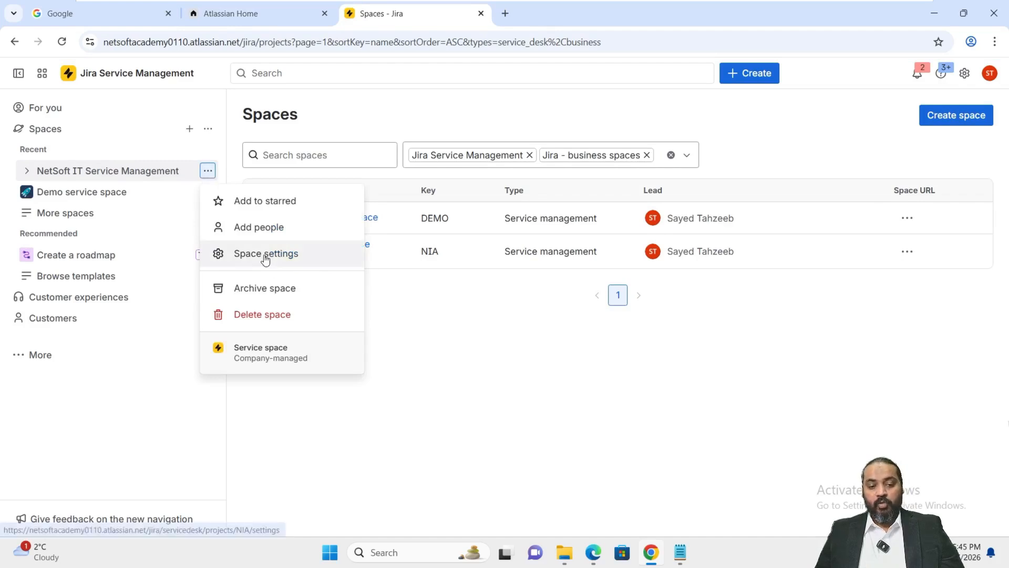
{"action": "left_click", "coordinate": [266, 257]}
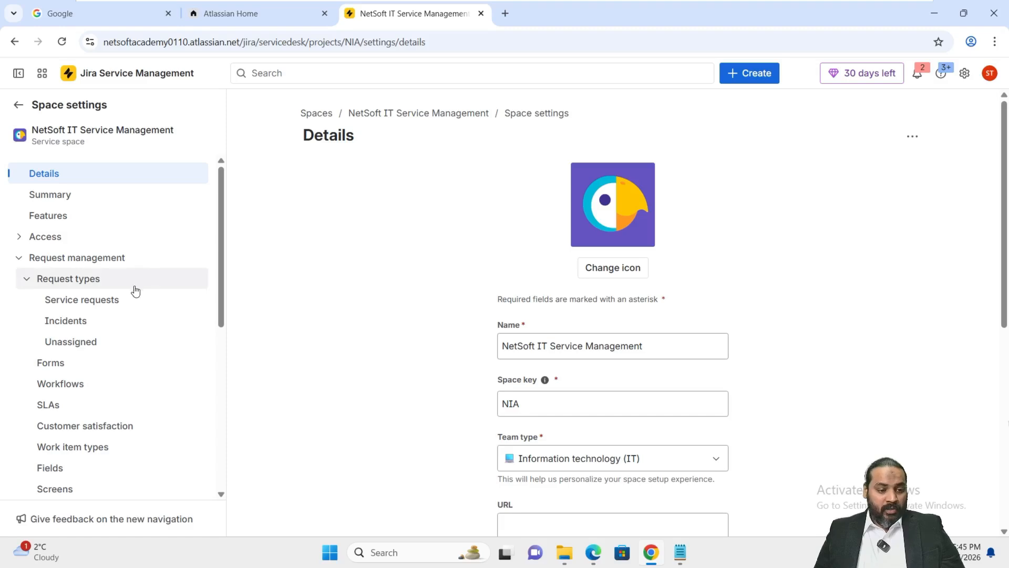
{"action": "left_click", "coordinate": [53, 413]}
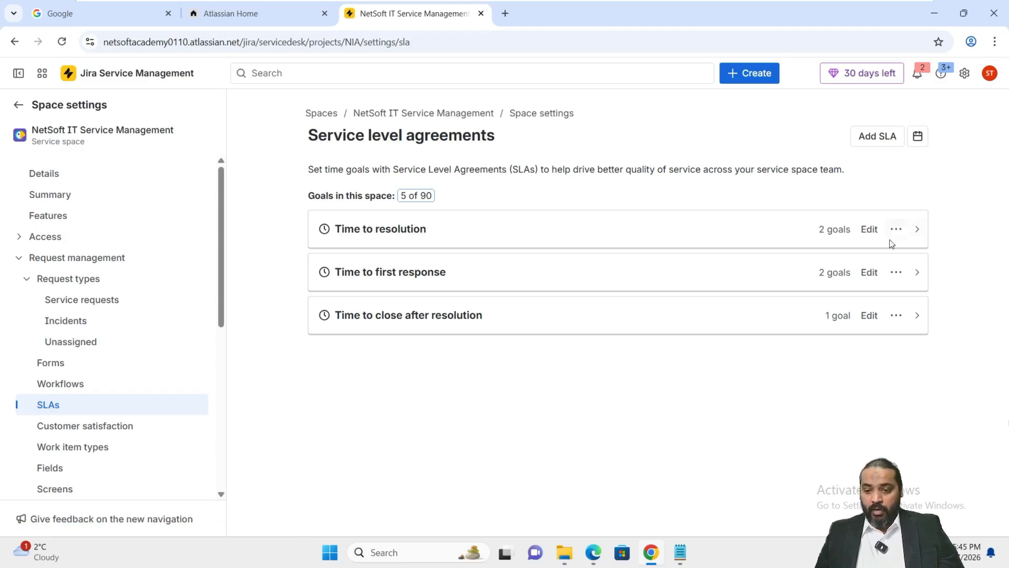
{"action": "left_click", "coordinate": [870, 233]}
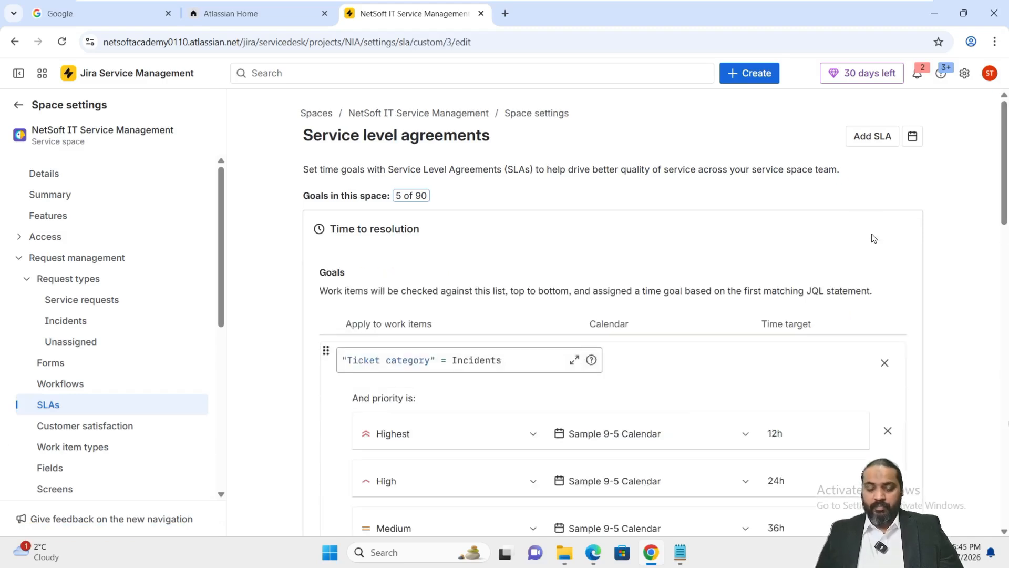
{"action": "scroll", "coordinate": [399, 289], "scroll_direction": "down", "scroll_amount": 1}
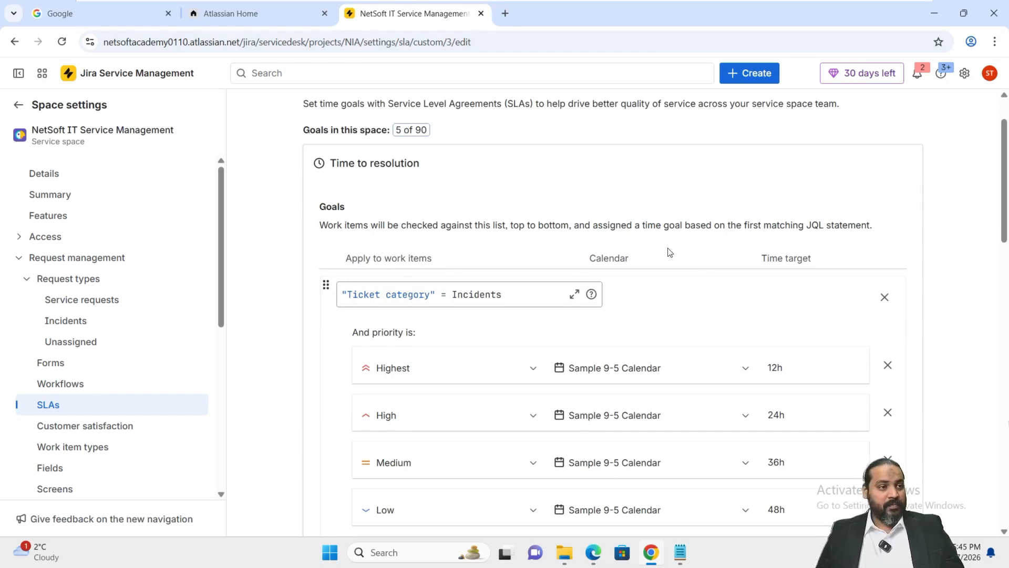
{"action": "scroll", "coordinate": [669, 252], "scroll_direction": "down", "scroll_amount": 5}
{"action": "scroll", "coordinate": [948, 288], "scroll_direction": "up", "scroll_amount": 6}
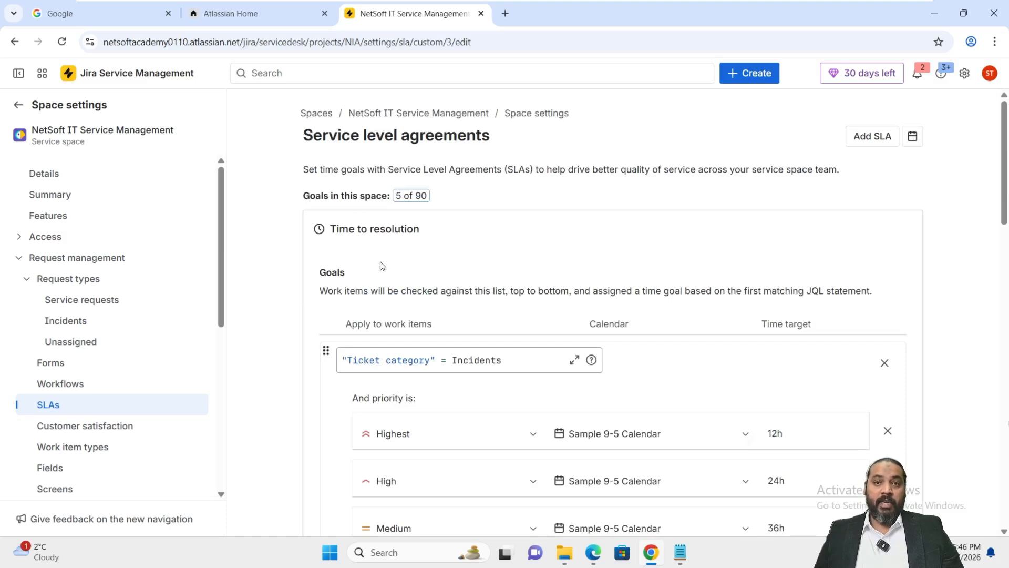
{"action": "left_click", "coordinate": [54, 407]}
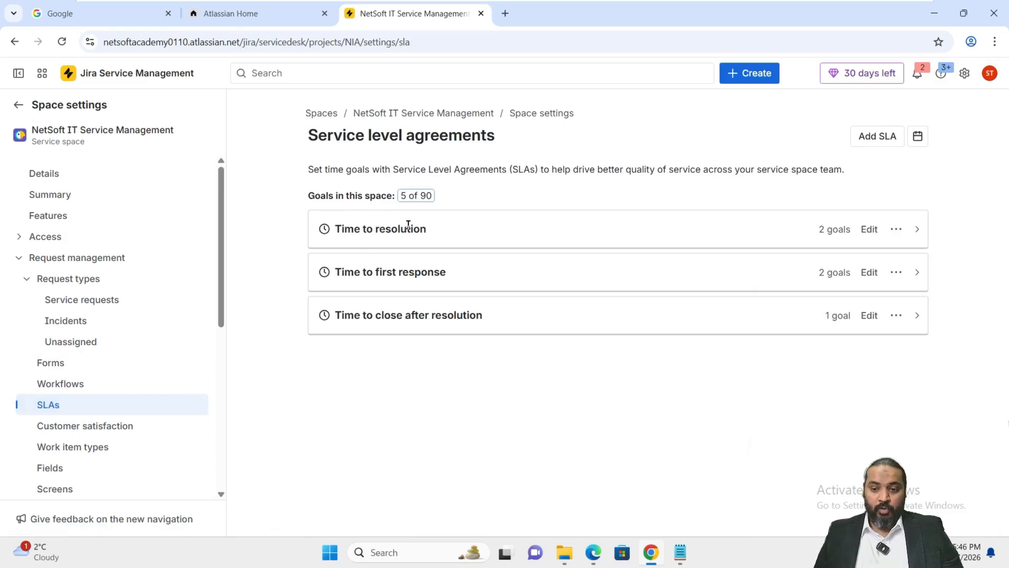
- In the Time to resolution SLA, set the time target for highest-priority incidents to 8h
{"action": "left_click", "coordinate": [871, 229]}
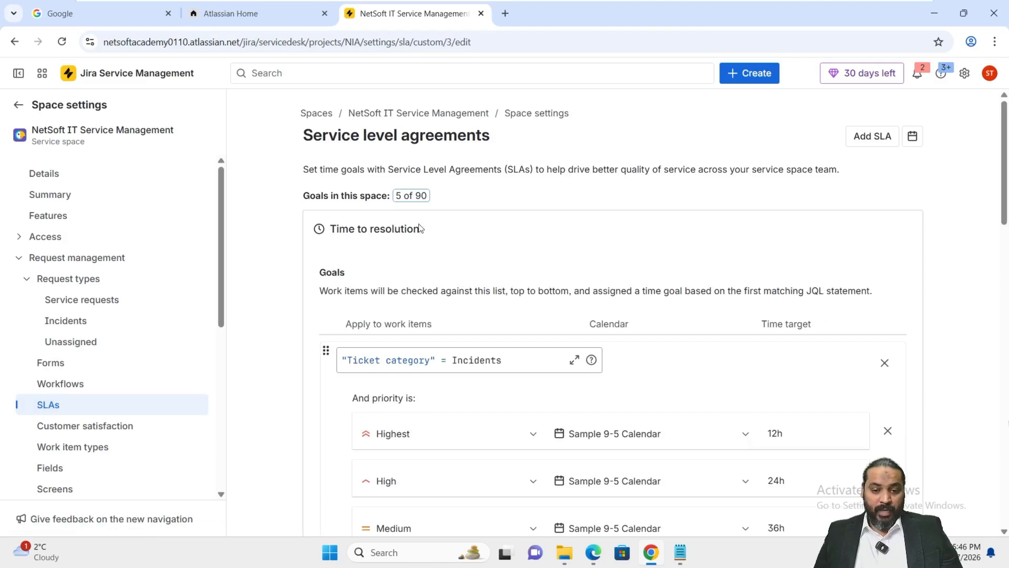
{"action": "scroll", "coordinate": [522, 361], "scroll_direction": "down", "scroll_amount": 2}
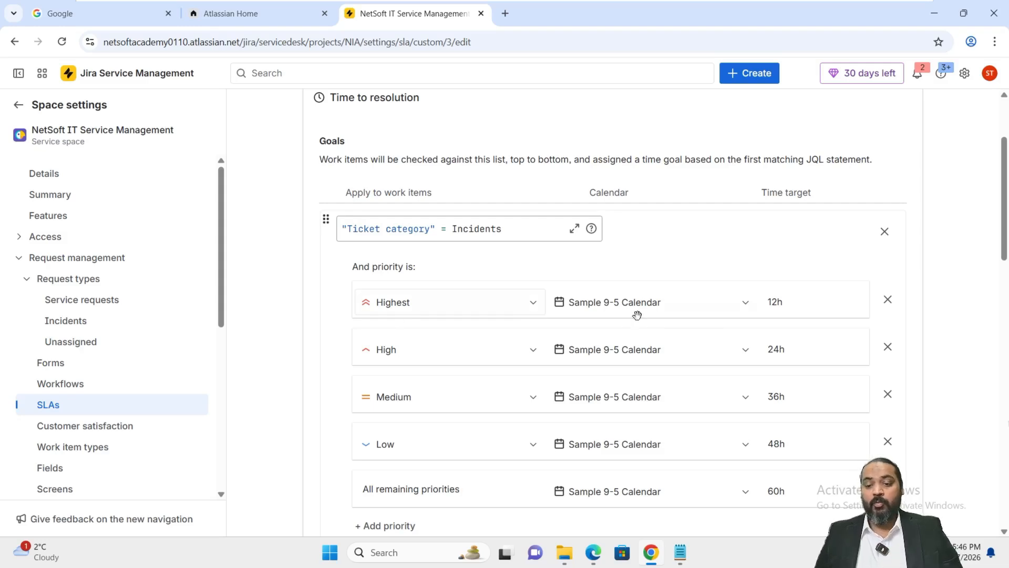
{"action": "left_click", "coordinate": [793, 297]}
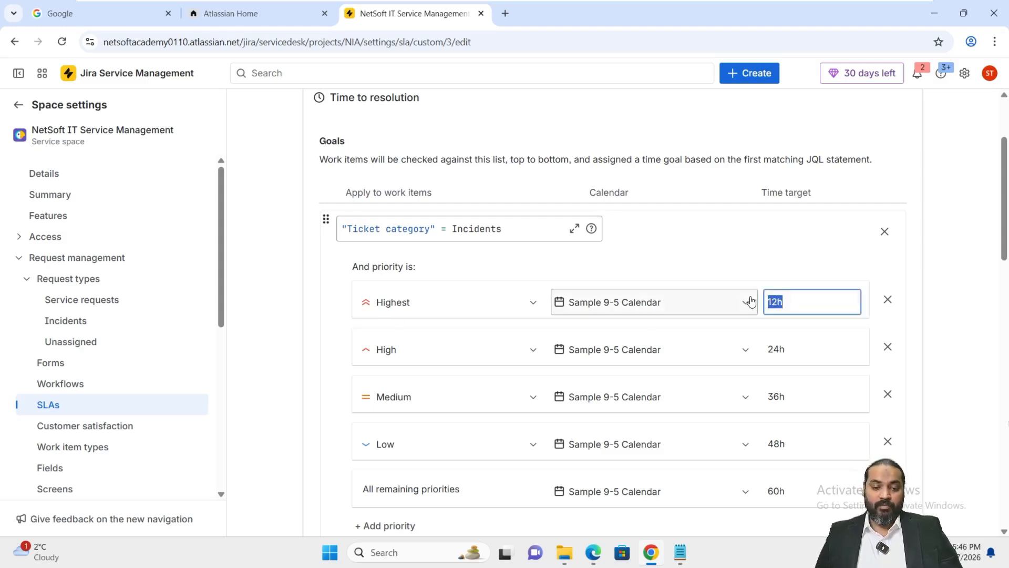
{"action": "left_click", "coordinate": [800, 352]}
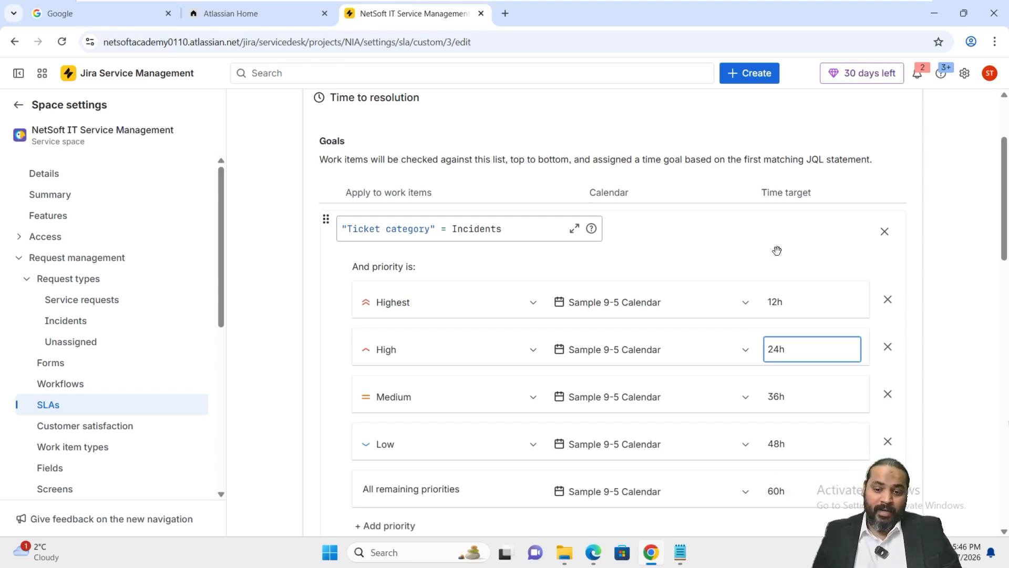
{"action": "left_click", "coordinate": [782, 302]}
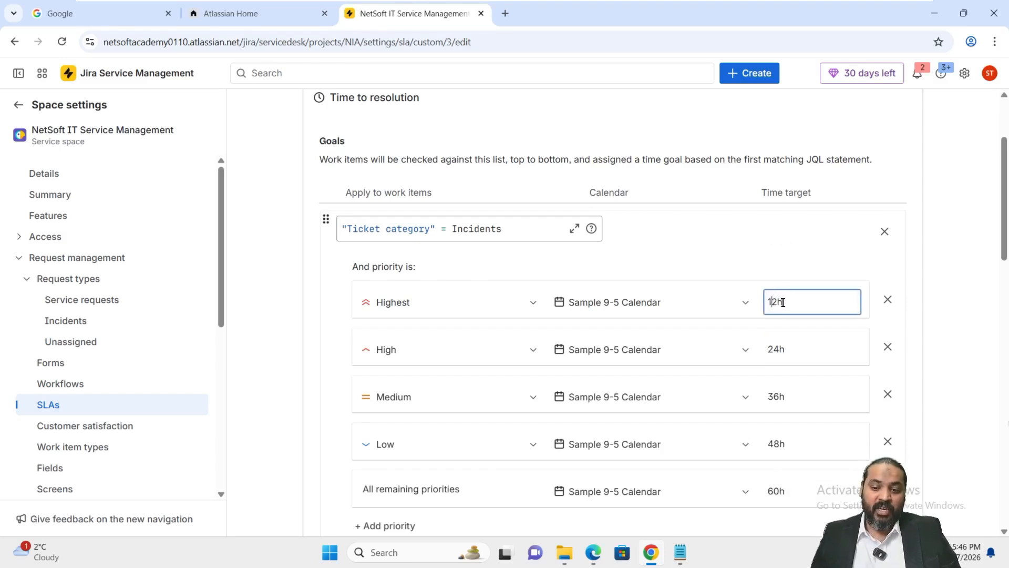
{"action": "left_click_drag", "start_coordinate": [783, 302], "coordinate": [749, 299]}
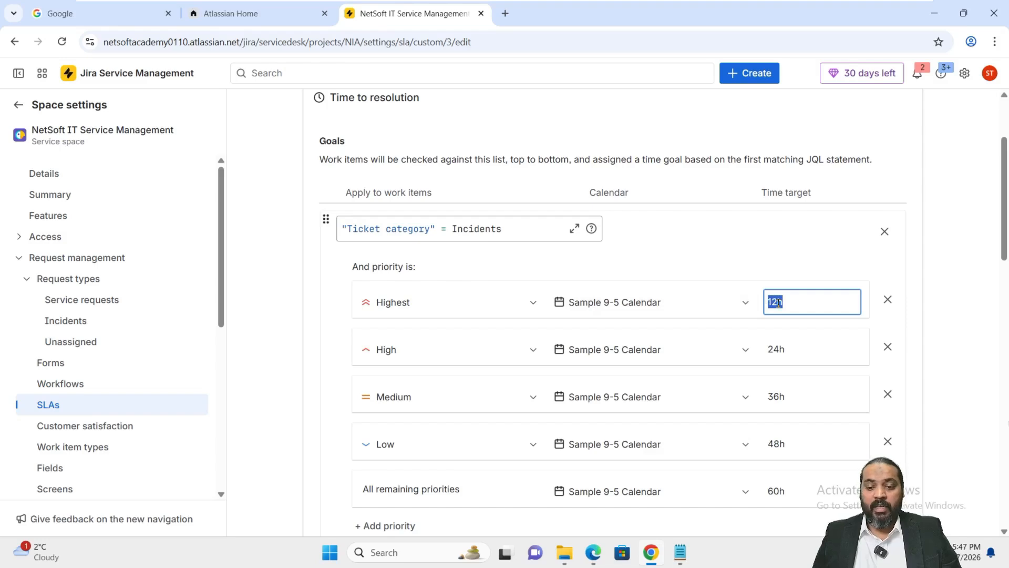
{"action": "left_click_drag", "start_coordinate": [778, 302], "coordinate": [751, 301]}
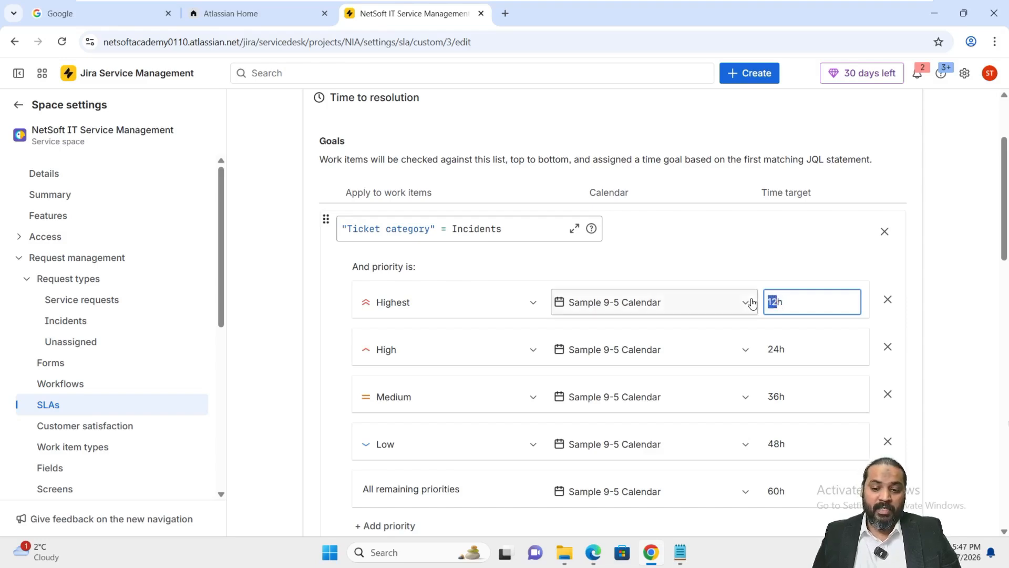
{"action": "type", "text": "8h"}
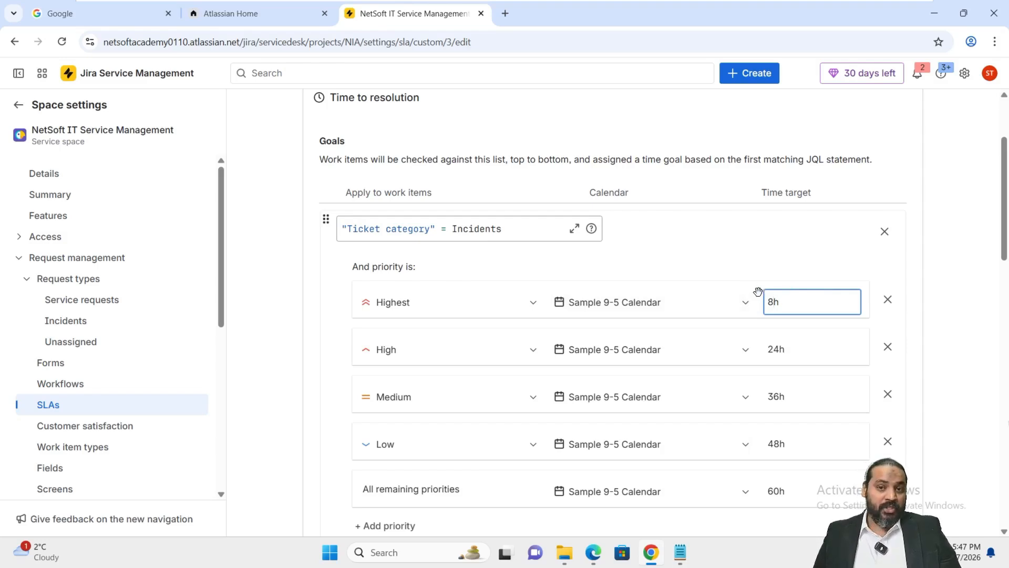
{"action": "left_click_drag", "start_coordinate": [771, 302], "coordinate": [759, 300]}
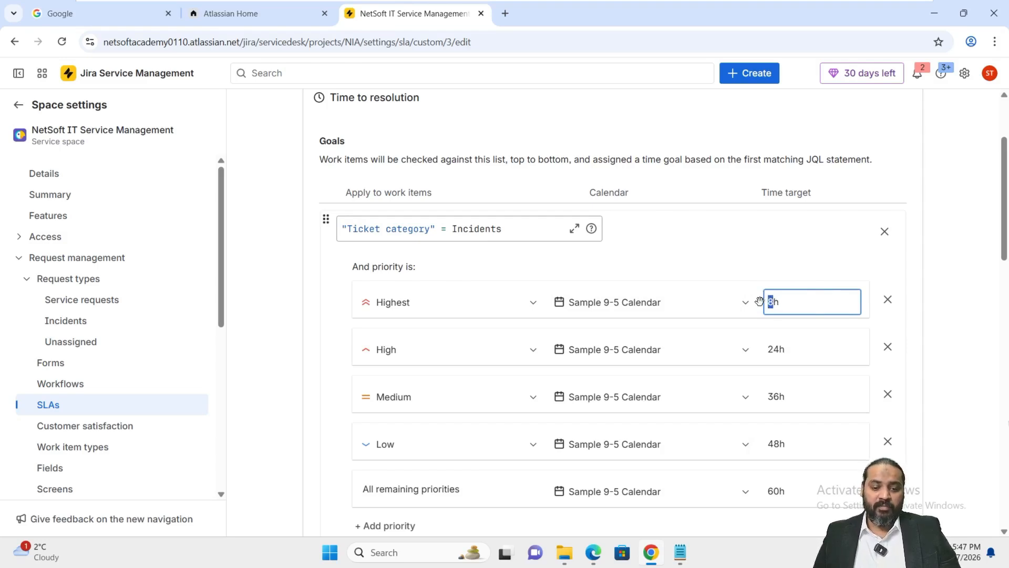
- Save the Time to resolution SLA and check its incident time targets
{"action": "scroll", "coordinate": [997, 347], "scroll_direction": "down", "scroll_amount": 5}
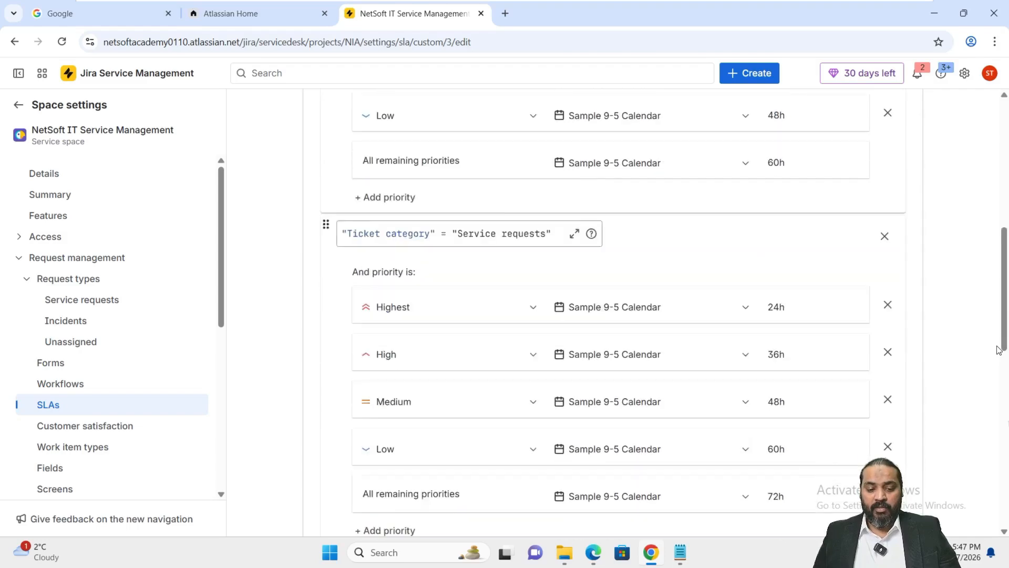
{"action": "scroll", "coordinate": [996, 350], "scroll_direction": "down", "scroll_amount": 10}
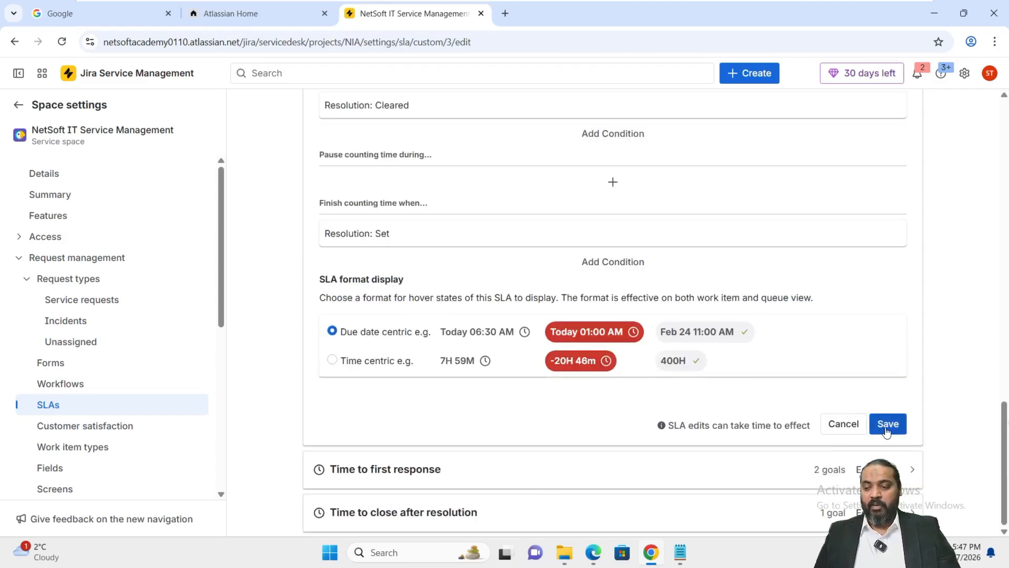
{"action": "left_click", "coordinate": [886, 430]}
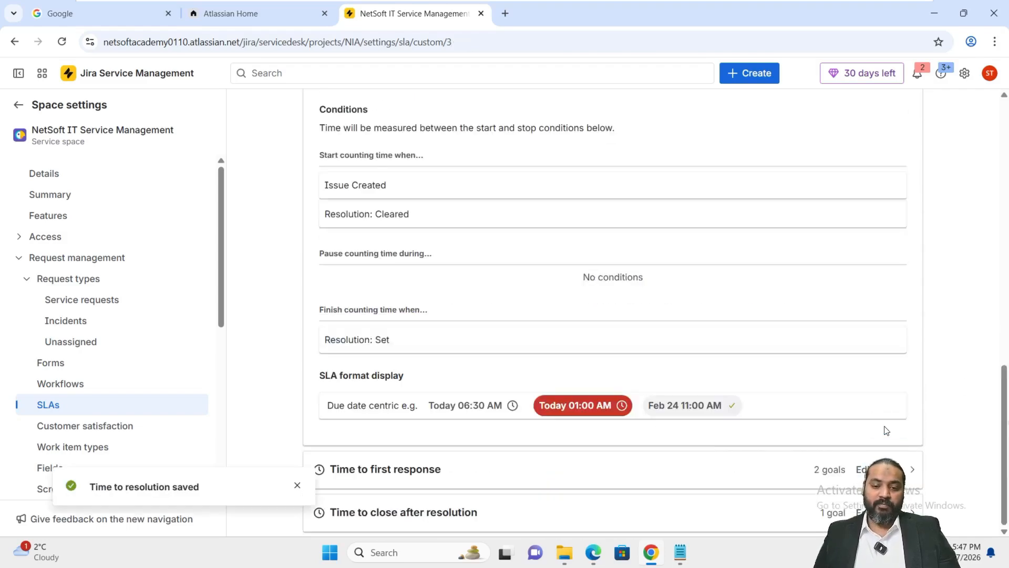
{"action": "scroll", "coordinate": [799, 376], "scroll_direction": "up", "scroll_amount": 5}
{"action": "scroll", "coordinate": [751, 272], "scroll_direction": "up", "scroll_amount": 4}
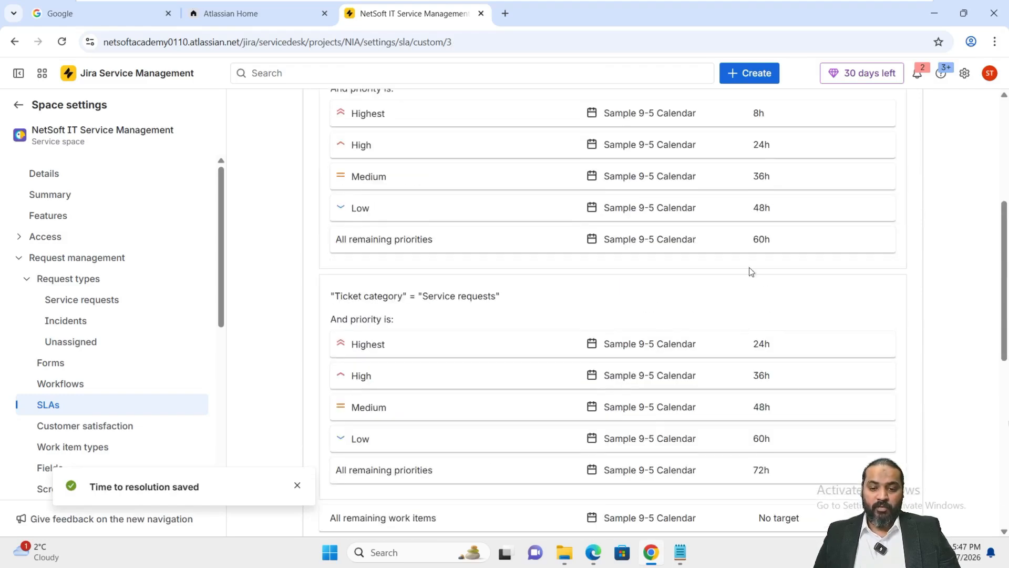
{"action": "scroll", "coordinate": [794, 290], "scroll_direction": "up", "scroll_amount": 5}
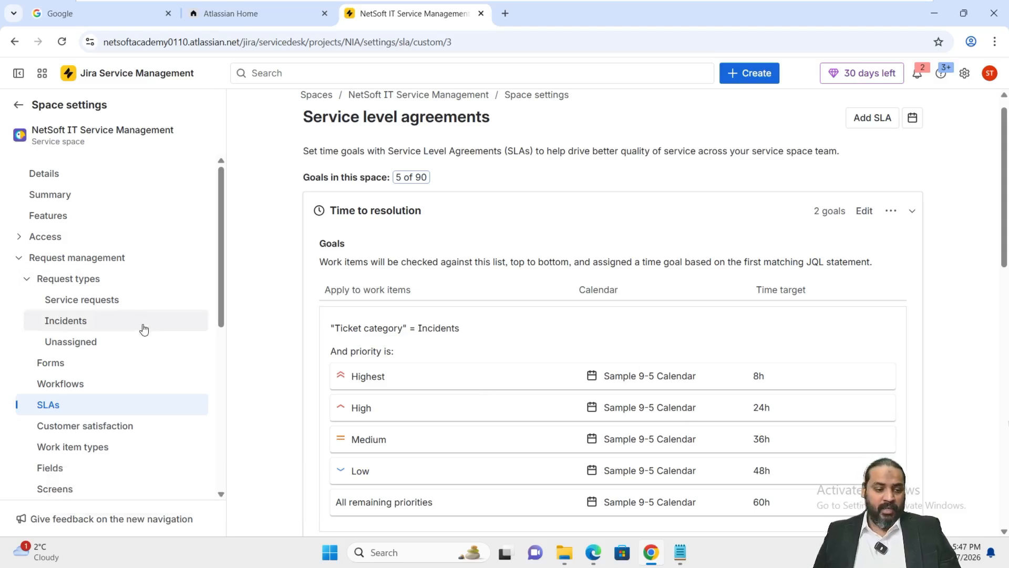
- In the Time to first response SLA, set the time target for highest-priority incidents to 1h
{"action": "left_click", "coordinate": [43, 409]}
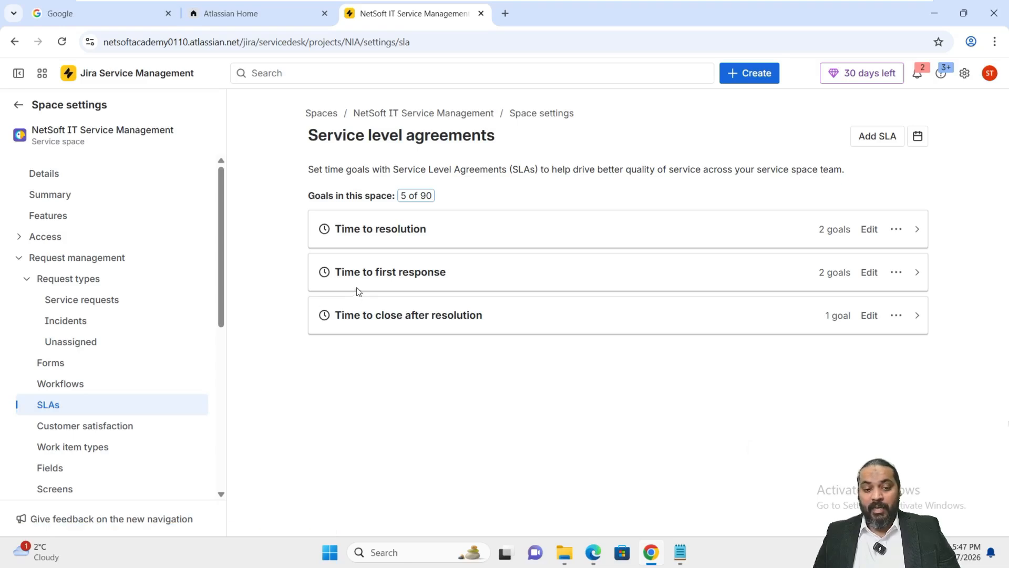
{"action": "left_click", "coordinate": [873, 272]}
{"action": "scroll", "coordinate": [841, 273], "scroll_direction": "down", "scroll_amount": 3}
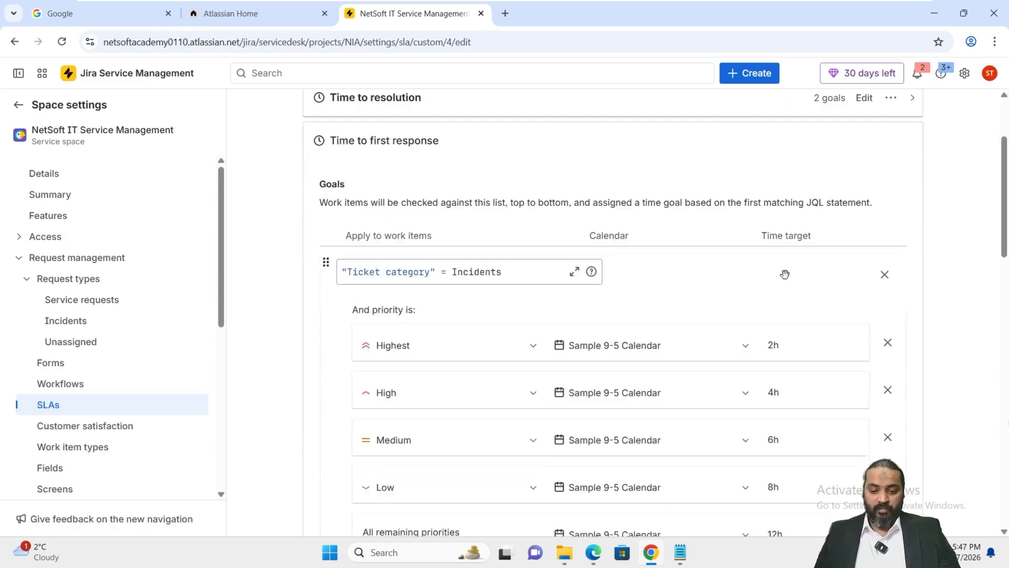
{"action": "scroll", "coordinate": [741, 296], "scroll_direction": "down", "scroll_amount": 1}
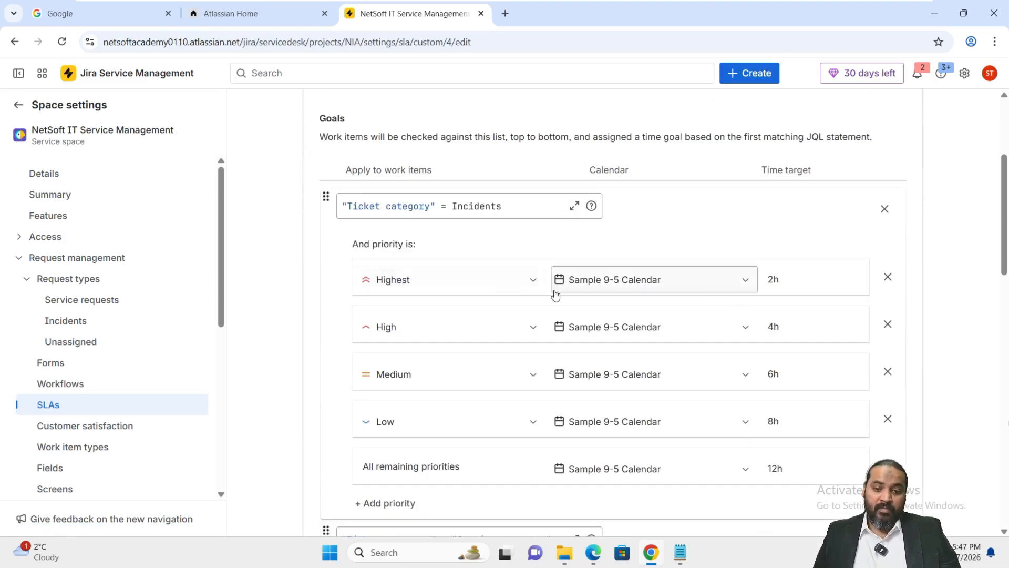
{"action": "left_click_drag", "start_coordinate": [774, 281], "coordinate": [770, 279]}
{"action": "type", "text": "1"}
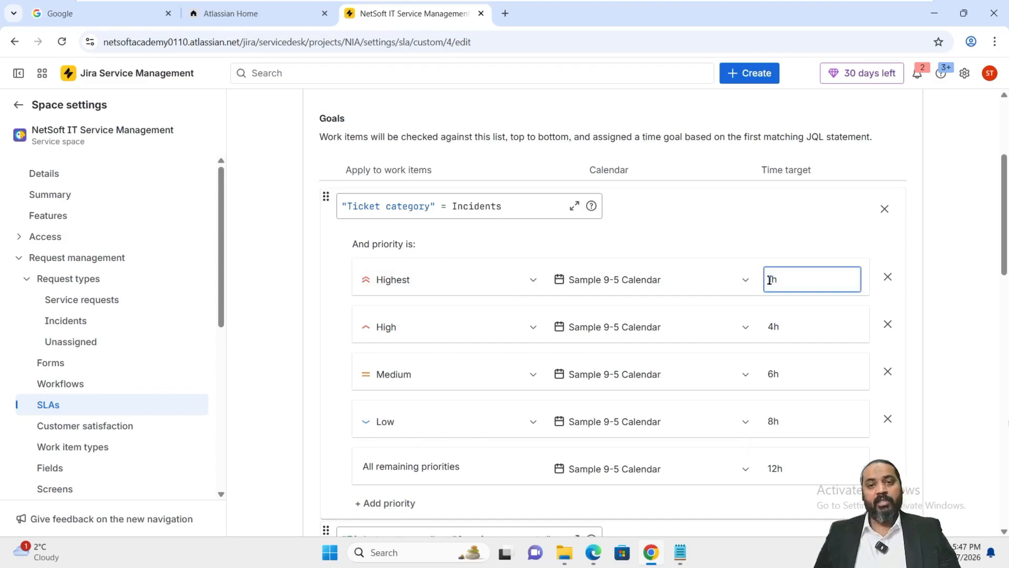
{"action": "scroll", "coordinate": [751, 293], "scroll_direction": "up", "scroll_amount": 2}
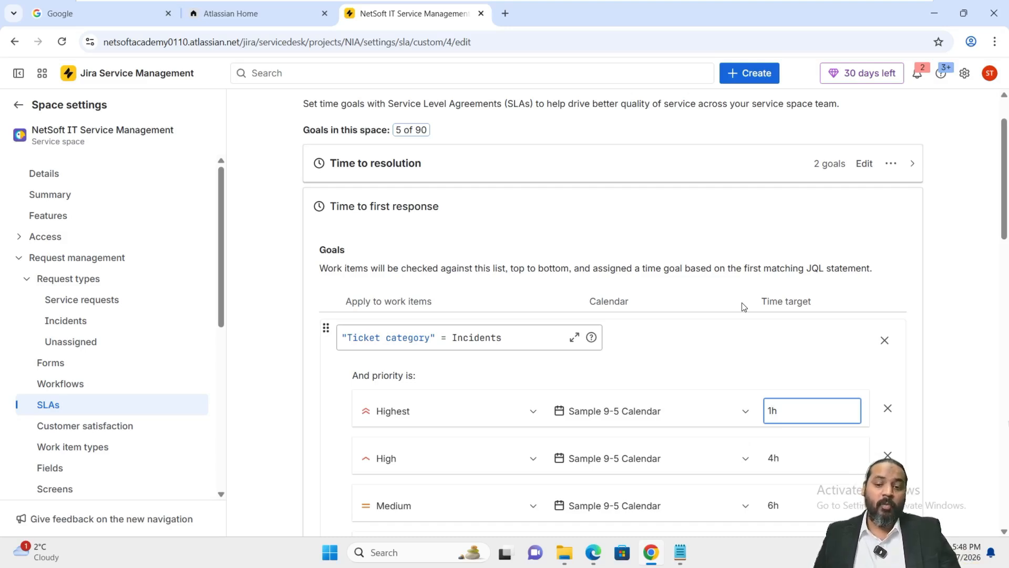
{"action": "left_click", "coordinate": [980, 346]}
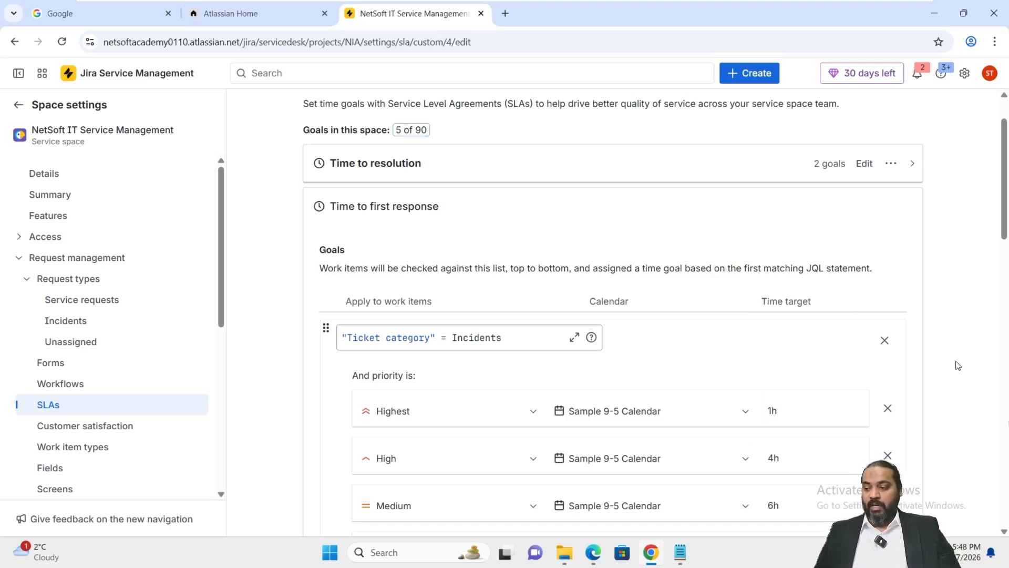
- Save the Time to first response SLA and check its incident time targets
{"action": "scroll", "coordinate": [959, 365], "scroll_direction": "down", "scroll_amount": 3}
{"action": "scroll", "coordinate": [874, 385], "scroll_direction": "down", "scroll_amount": 3}
{"action": "scroll", "coordinate": [743, 308], "scroll_direction": "down", "scroll_amount": 10}
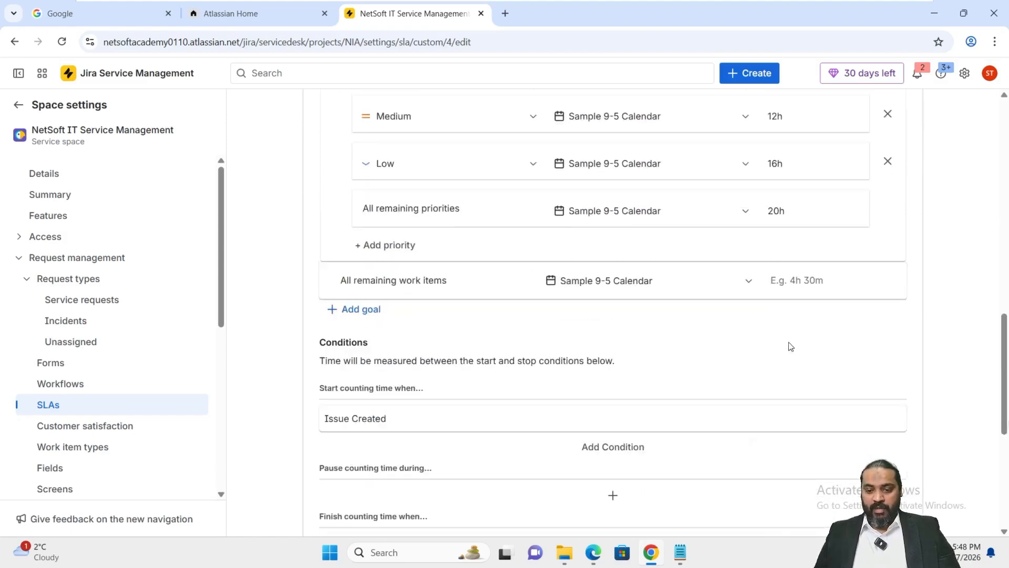
{"action": "scroll", "coordinate": [808, 410], "scroll_direction": "down", "scroll_amount": 1}
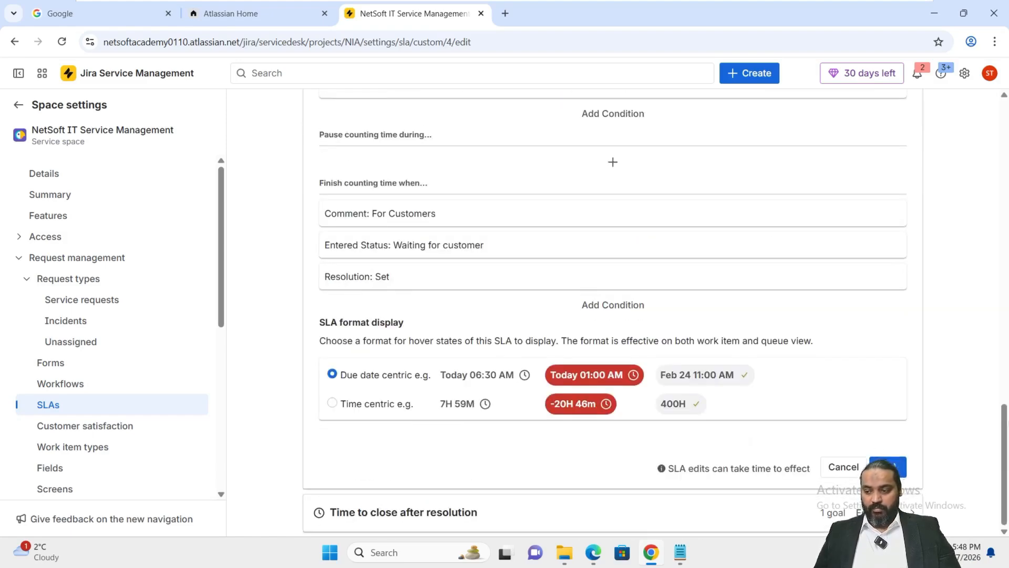
{"action": "left_click", "coordinate": [888, 467]}
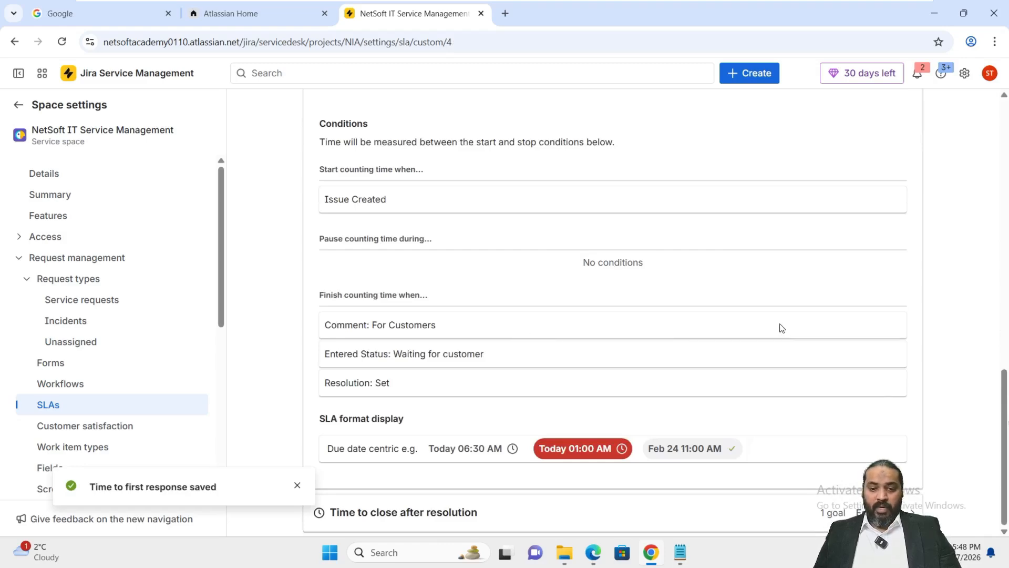
{"action": "scroll", "coordinate": [781, 327], "scroll_direction": "up", "scroll_amount": 5}
{"action": "scroll", "coordinate": [757, 258], "scroll_direction": "up", "scroll_amount": 4}
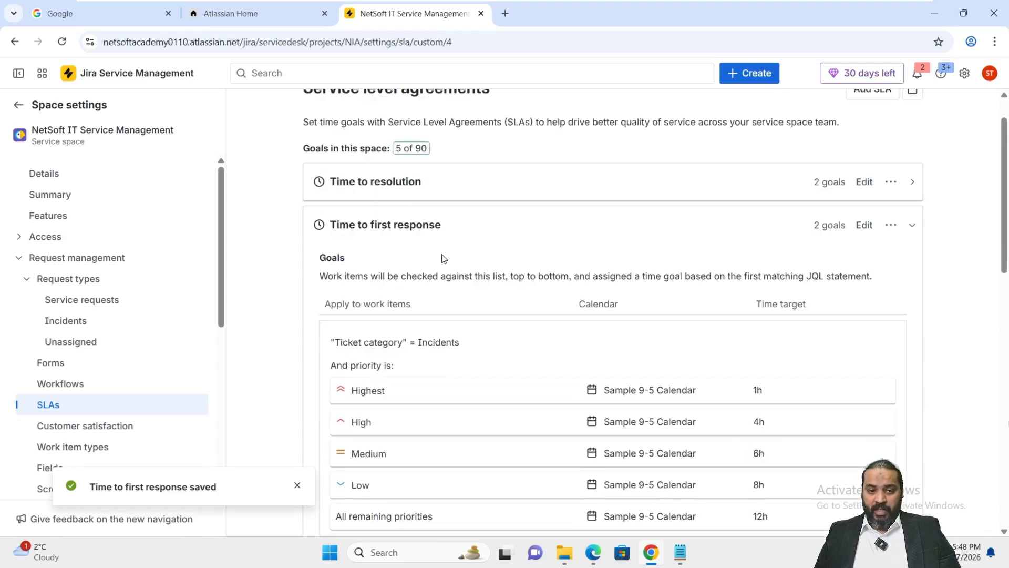
{"action": "scroll", "coordinate": [444, 258], "scroll_direction": "up", "scroll_amount": 2}
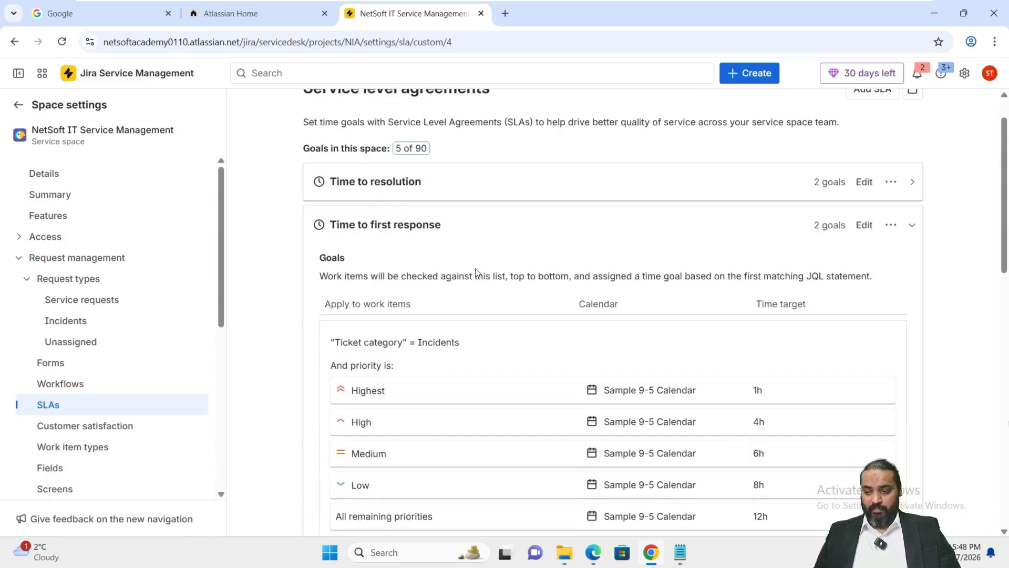
- In the Time to close after resolution SLA, set the highest-priority time target to 12h and save the SLA
{"action": "left_click", "coordinate": [51, 410]}
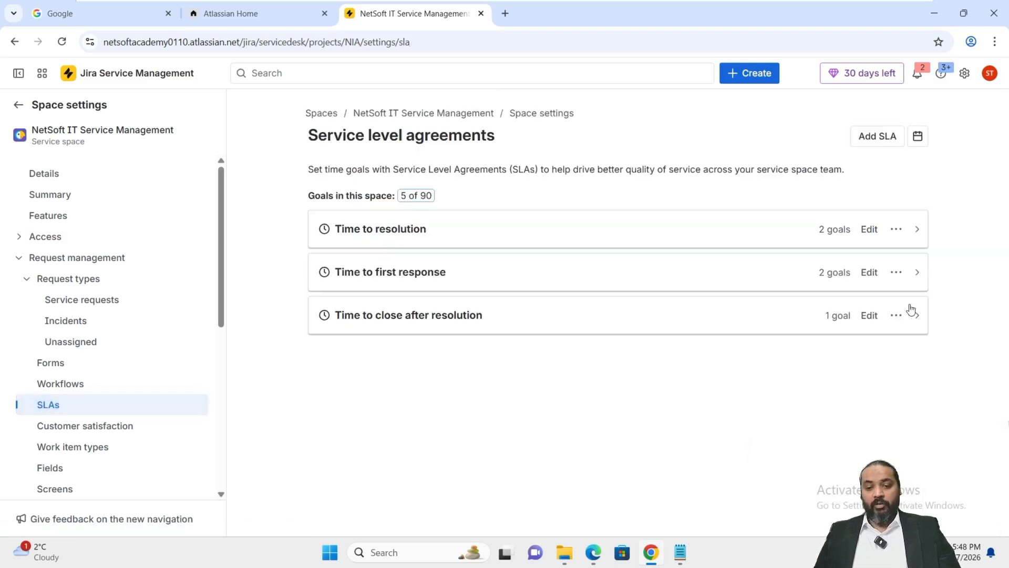
{"action": "left_click", "coordinate": [870, 316]}
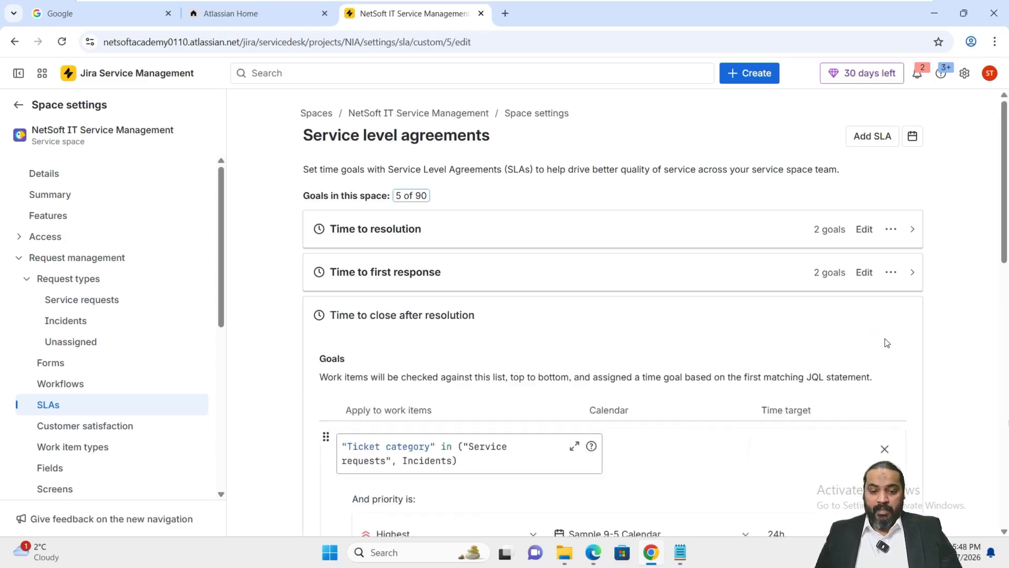
{"action": "scroll", "coordinate": [856, 348], "scroll_direction": "down", "scroll_amount": 5}
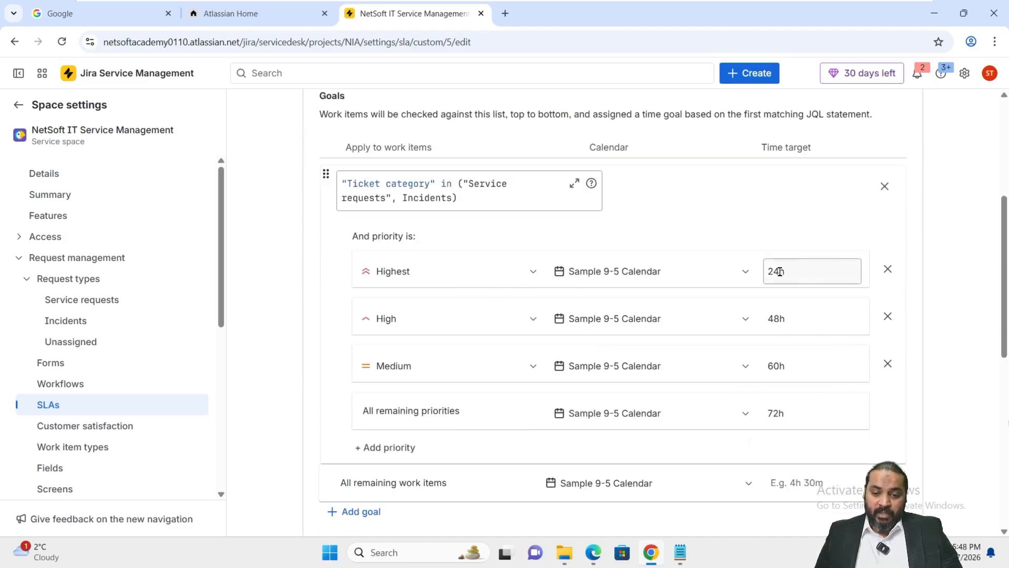
{"action": "left_click_drag", "start_coordinate": [779, 272], "coordinate": [762, 272]}
{"action": "key", "text": "BackSpace"}
{"action": "type", "text": "12"}
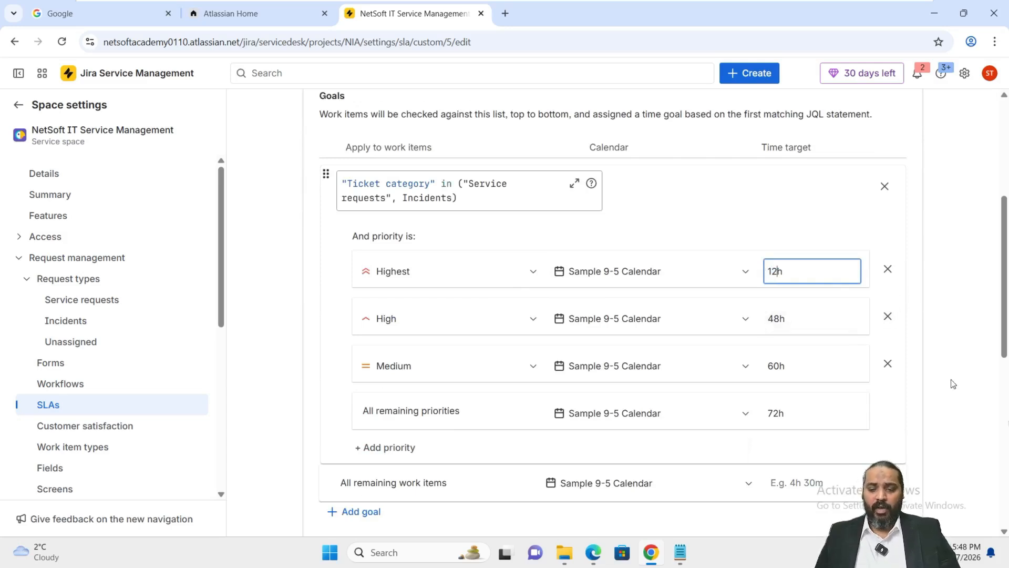
{"action": "scroll", "coordinate": [940, 384], "scroll_direction": "down", "scroll_amount": 10}
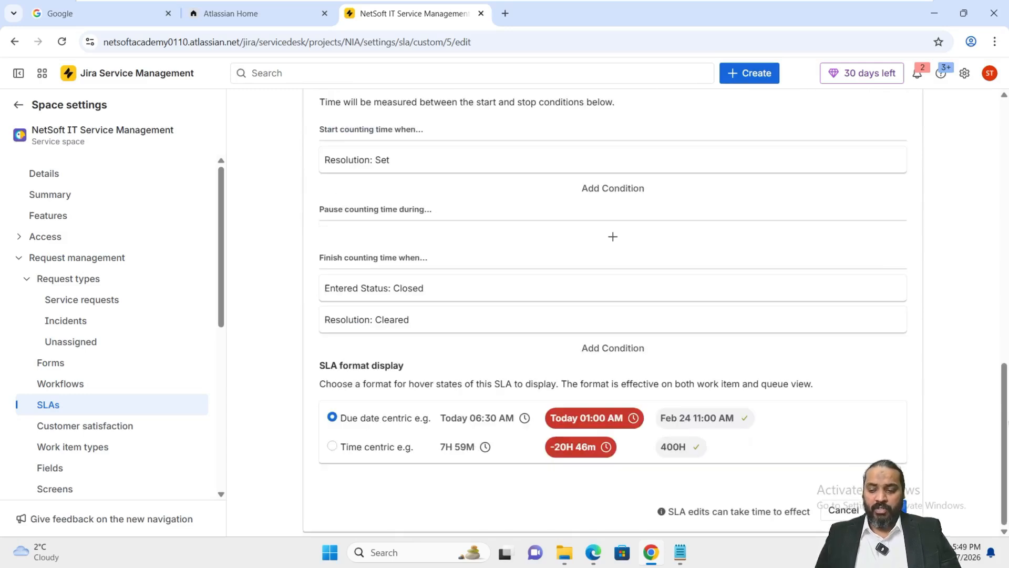
{"action": "left_click", "coordinate": [889, 510]}
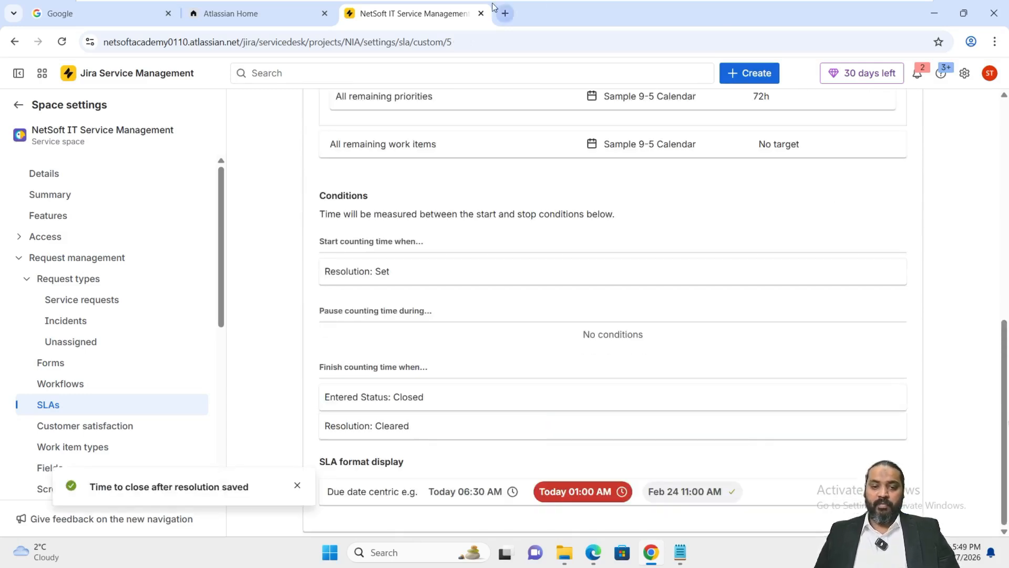